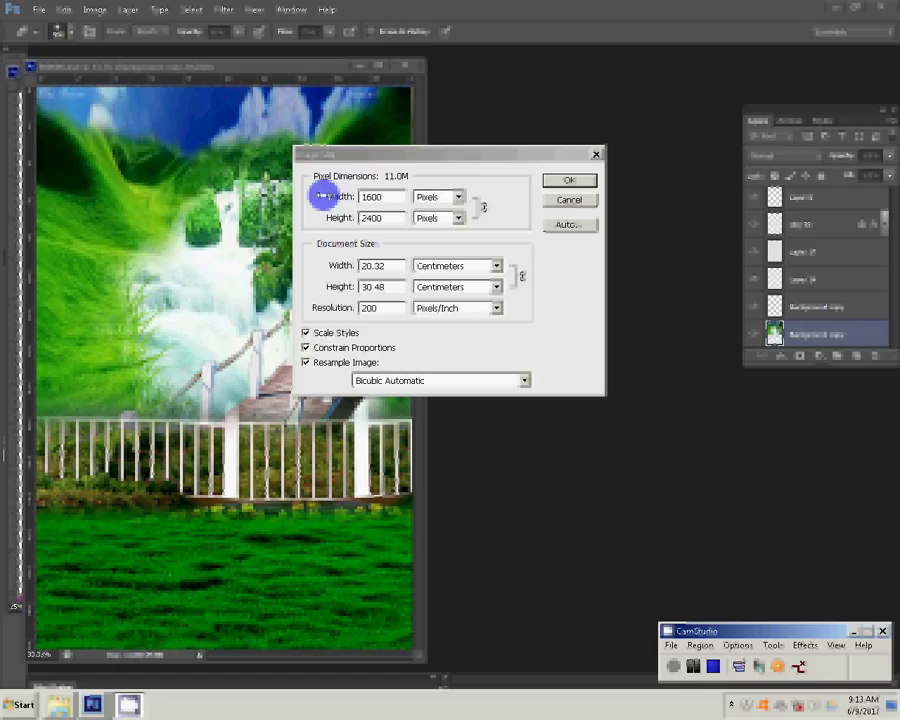
Resize the garden background in Image Size to inches, 4 × 6, at 300 resolution
{"action": "left_click", "coordinate": [326, 196]}
{"action": "left_click", "coordinate": [455, 266]}
{"action": "left_click", "coordinate": [416, 286]}
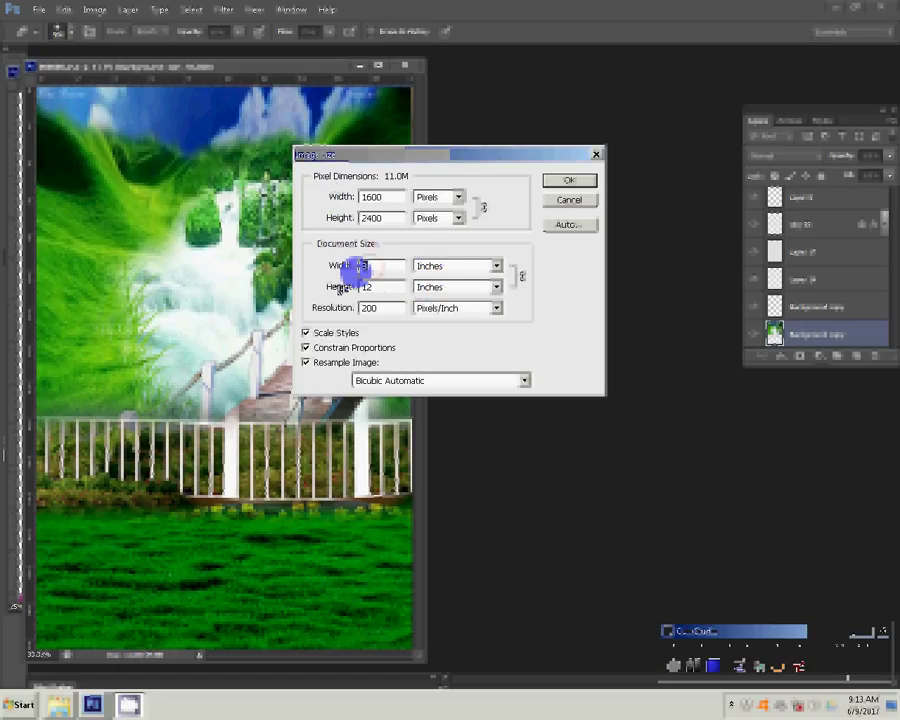
{"action": "type", "text": "2000"}
{"action": "type", "text": "4"}
{"action": "key", "text": "Tab"}
{"action": "key", "text": "Tab"}
{"action": "type", "text": "3"}
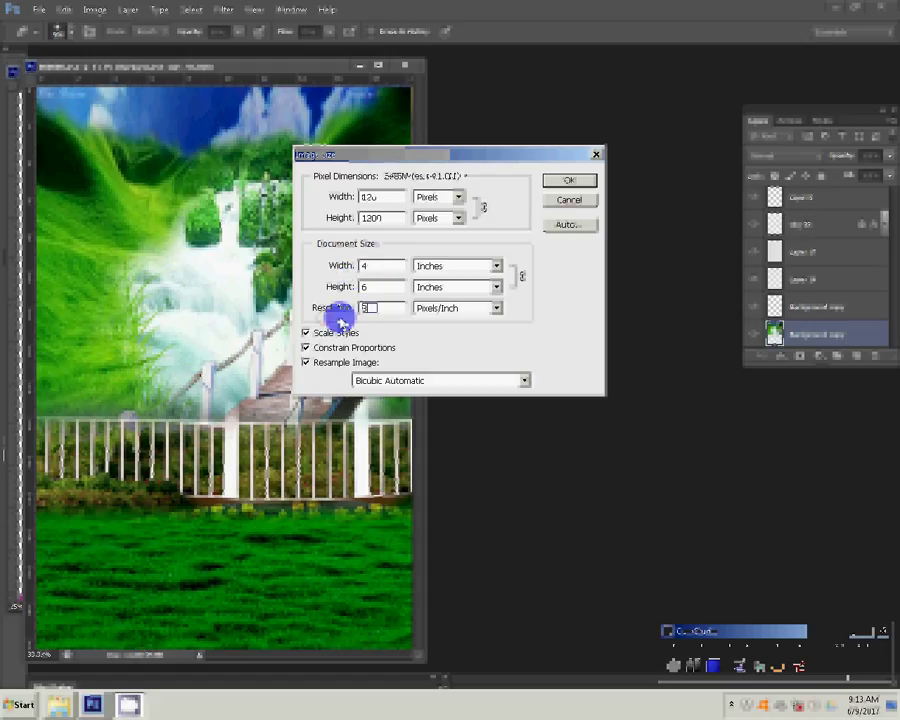
{"action": "type", "text": "00"}
{"action": "key", "text": "Return"}
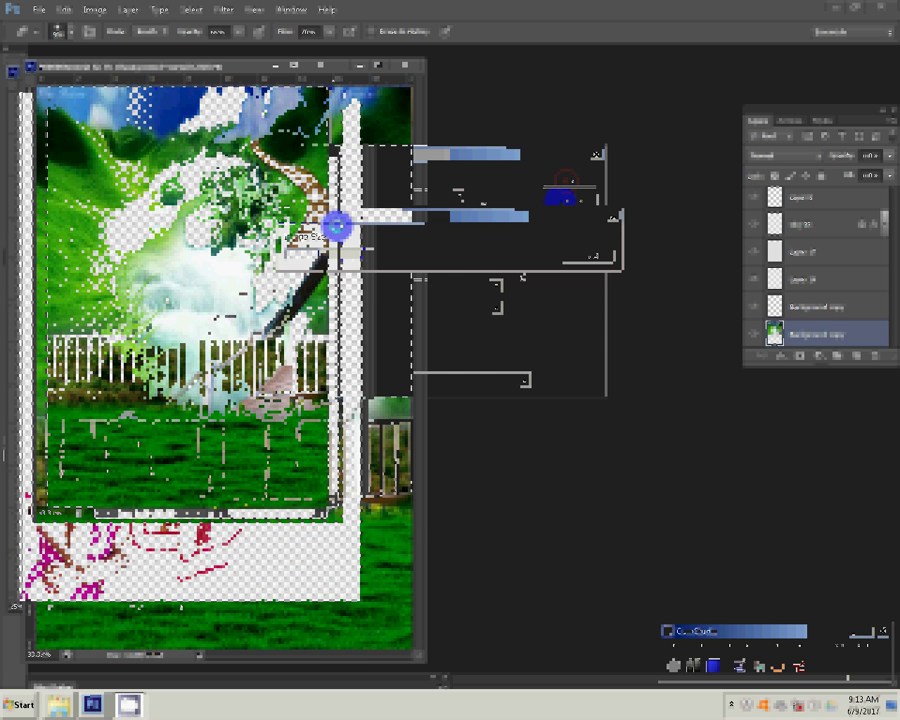
Float the garden document and rotate the girl layer to a slight tilt with Free Transform
{"action": "left_click_drag", "start_coordinate": [150, 76], "coordinate": [147, 160]}
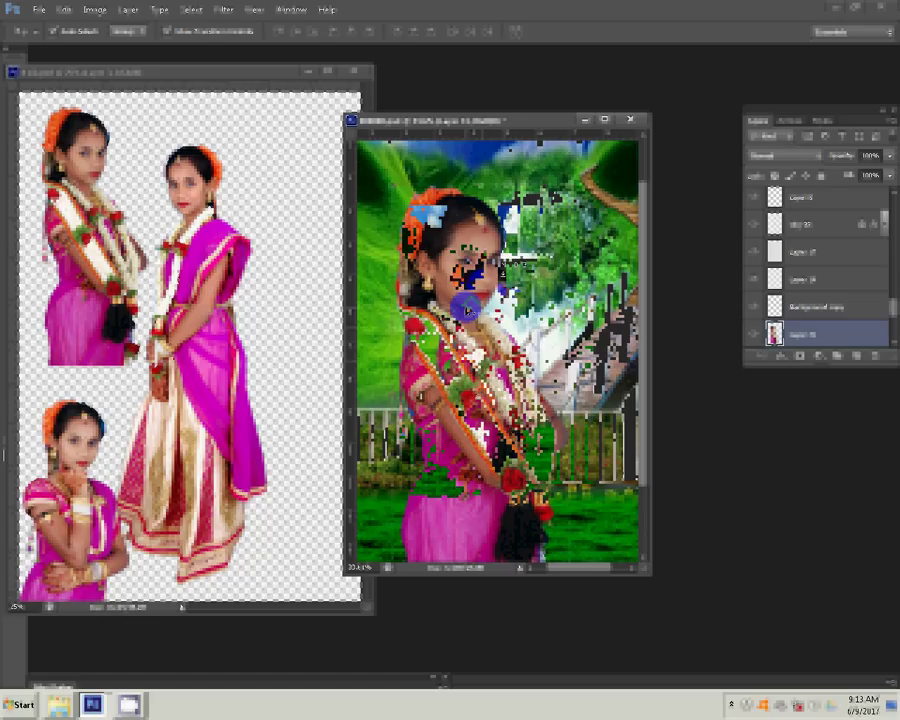
{"action": "key", "text": "ctrl+t"}
{"action": "left_click_drag", "start_coordinate": [632, 185], "coordinate": [628, 199]}
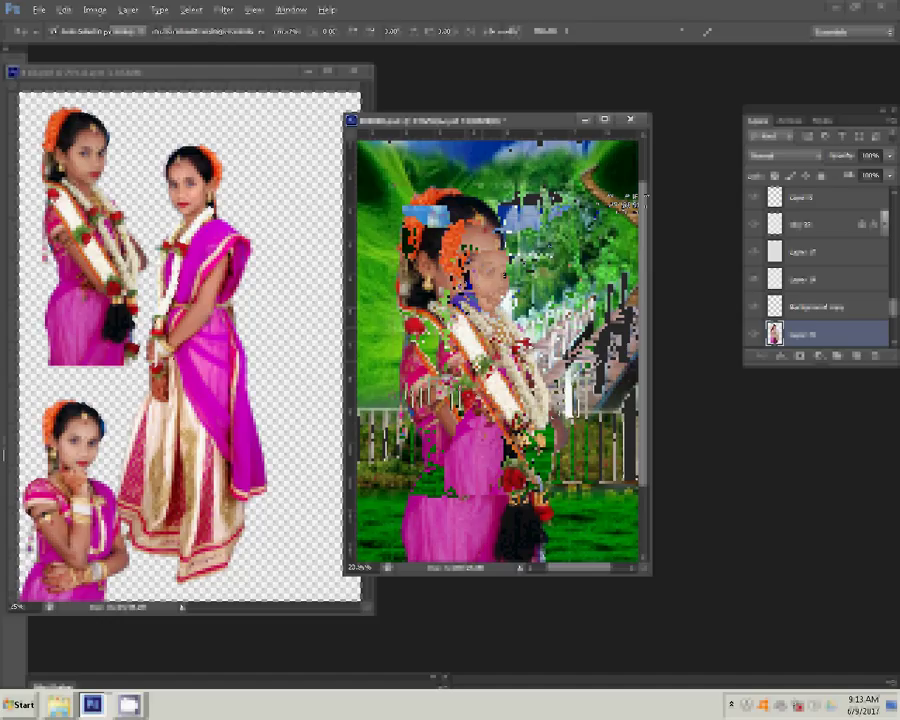
{"action": "left_click", "coordinate": [126, 11]}
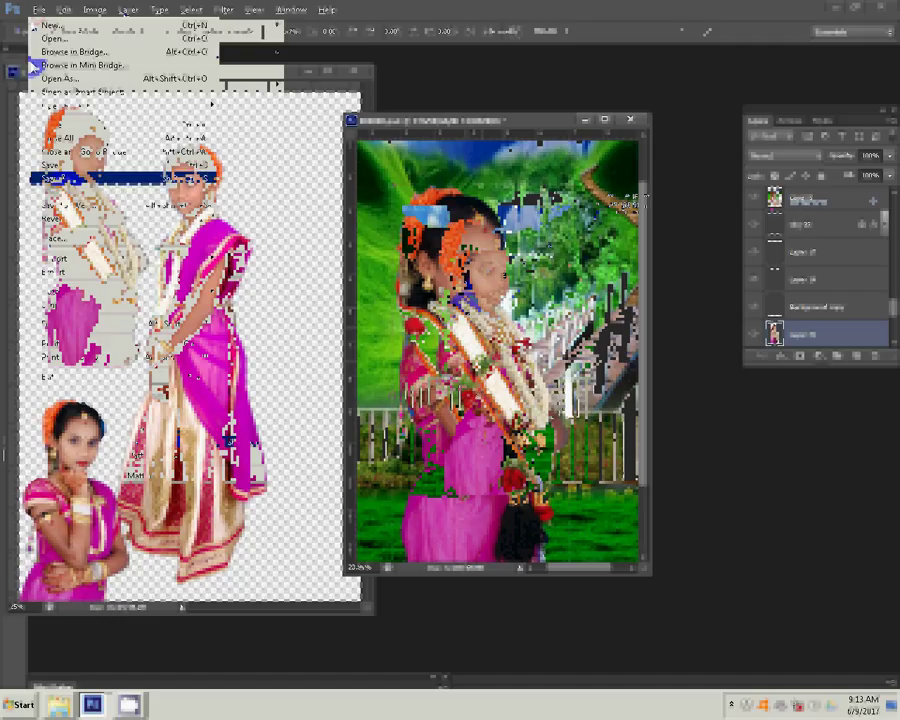
Save the composite to the E: drive as JPEG '4-4x6=1', then return to the cutout sheet
{"action": "left_click", "coordinate": [60, 174]}
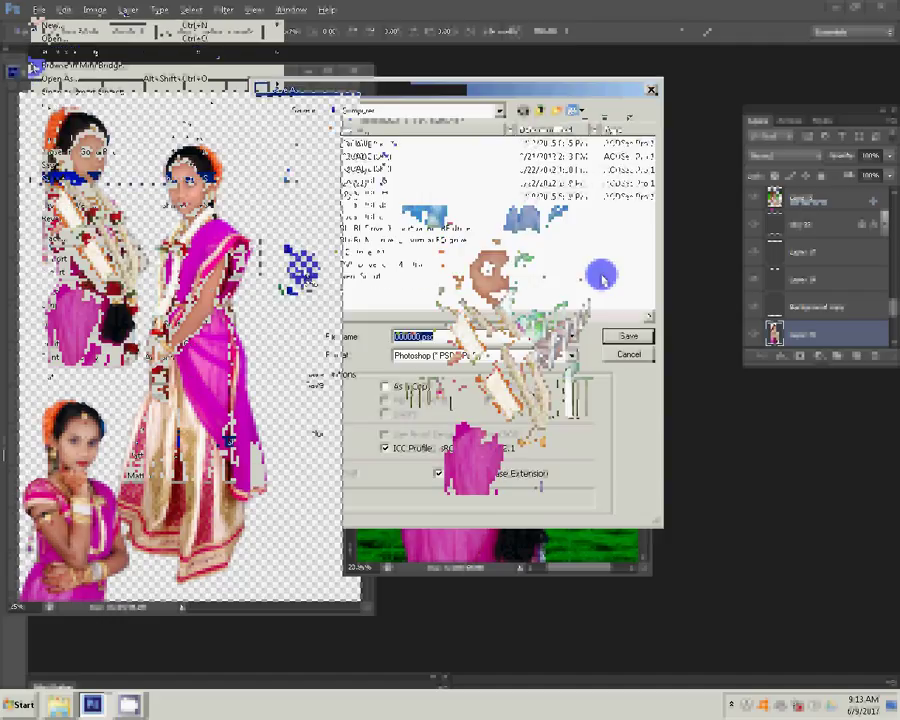
{"action": "left_click", "coordinate": [365, 180]}
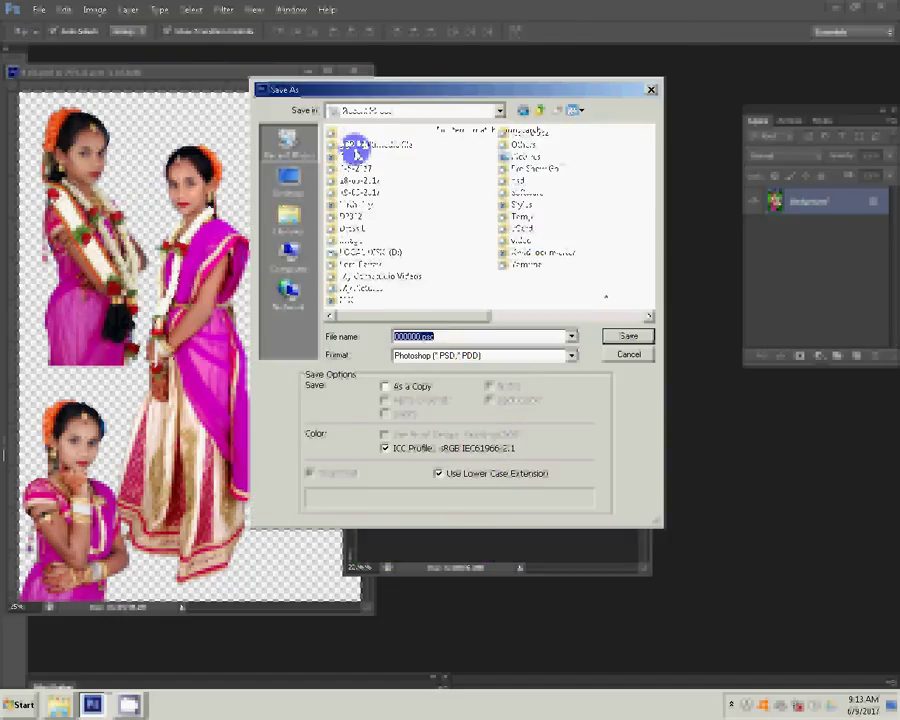
{"action": "left_click", "coordinate": [430, 356]}
{"action": "left_click", "coordinate": [468, 442]}
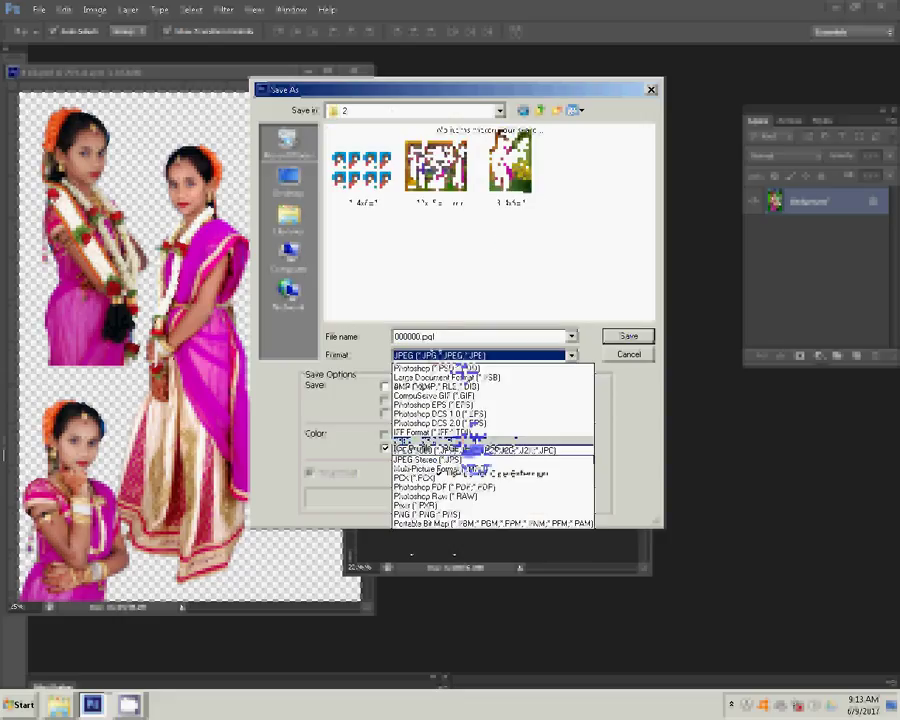
{"action": "type", "text": "4"}
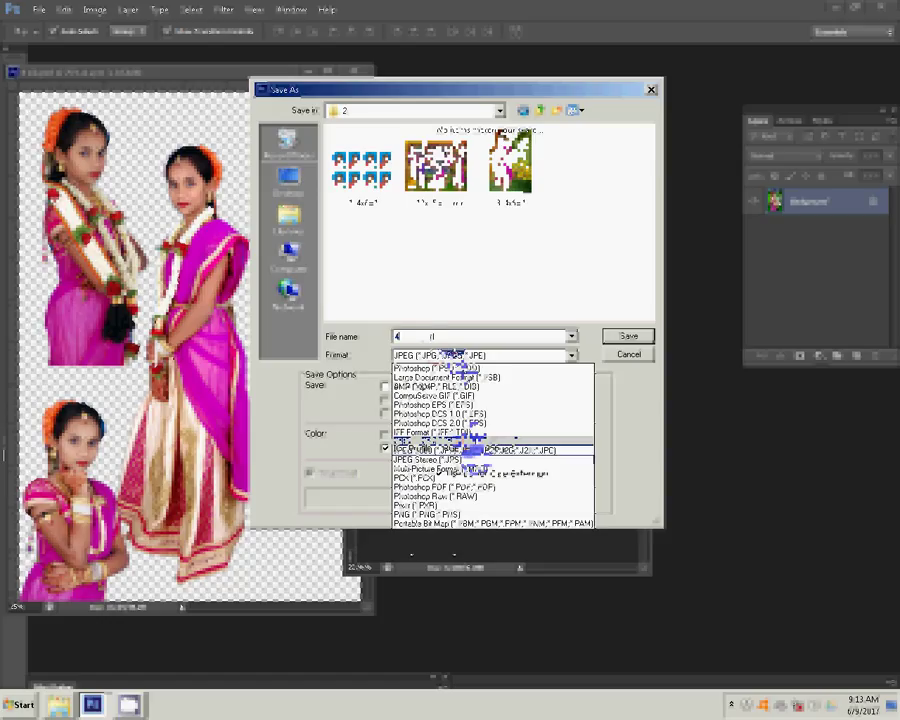
{"action": "type", "text": "-4x6"}
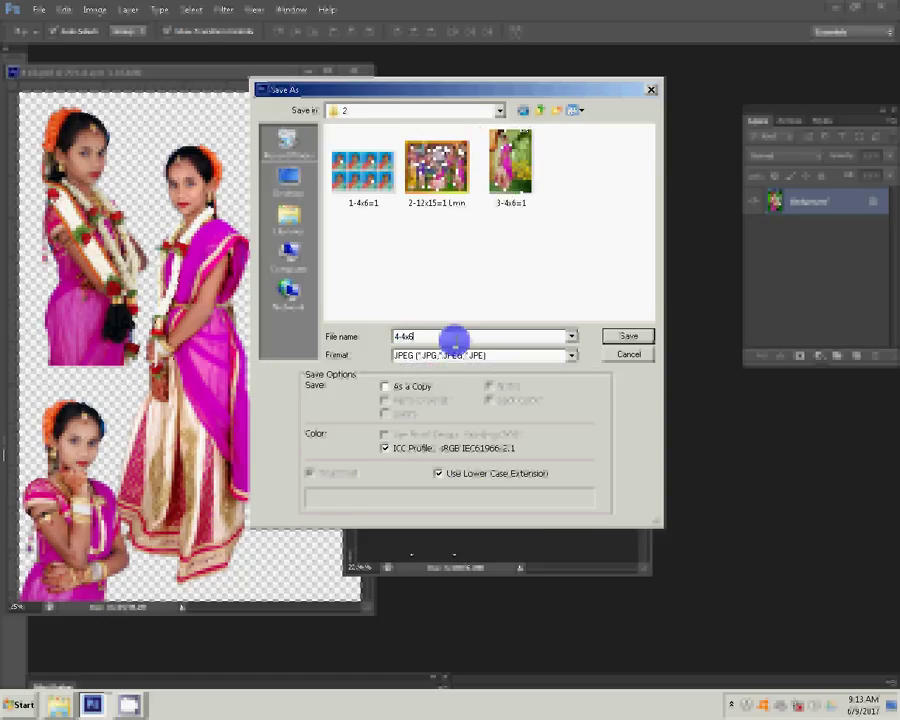
{"action": "type", "text": "=1"}
{"action": "key", "text": "Return"}
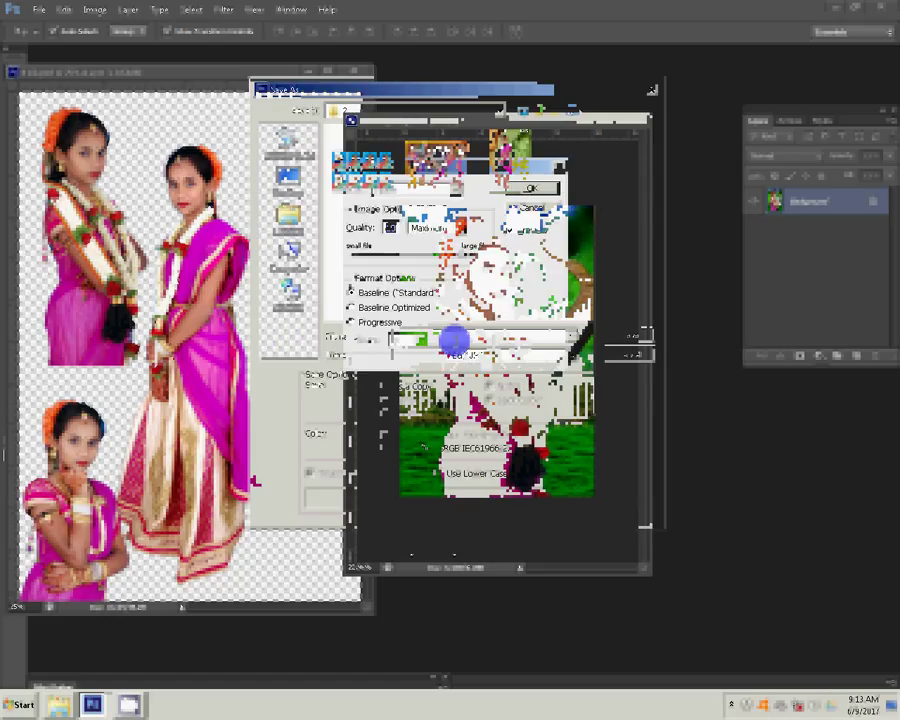
{"action": "left_click", "coordinate": [529, 186]}
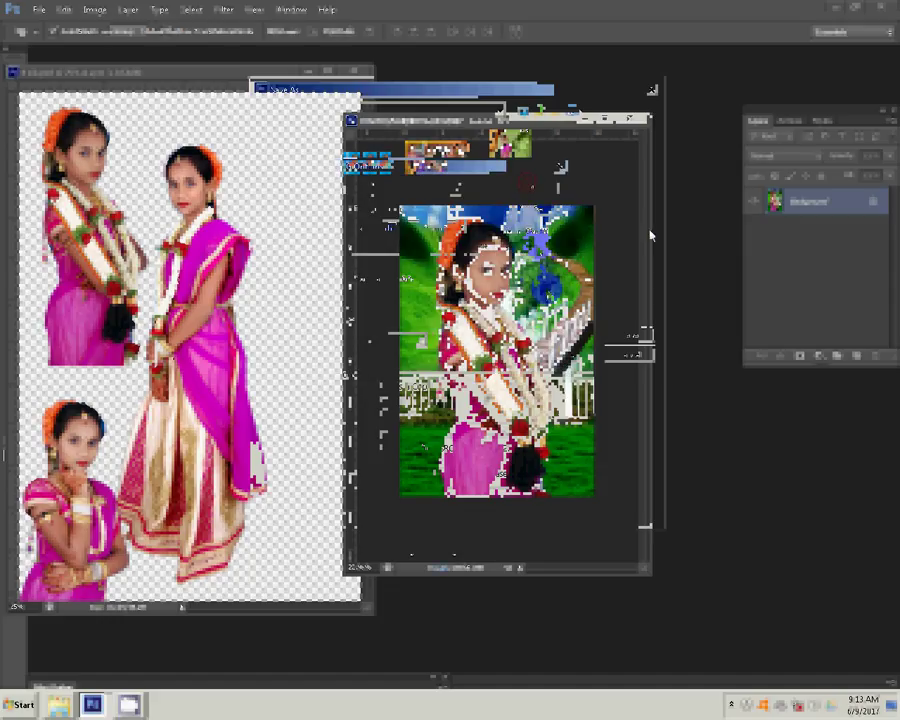
{"action": "left_click", "coordinate": [313, 237]}
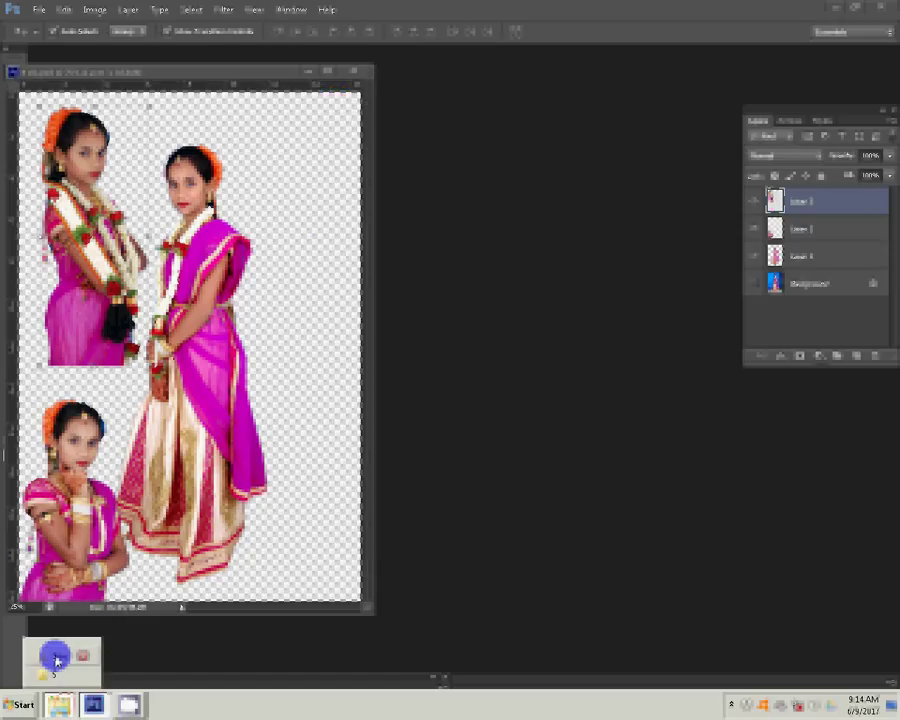
Open the '82 copy' boardwalk picture from Explorer and bring up its Image Size settings
{"action": "left_click", "coordinate": [57, 661]}
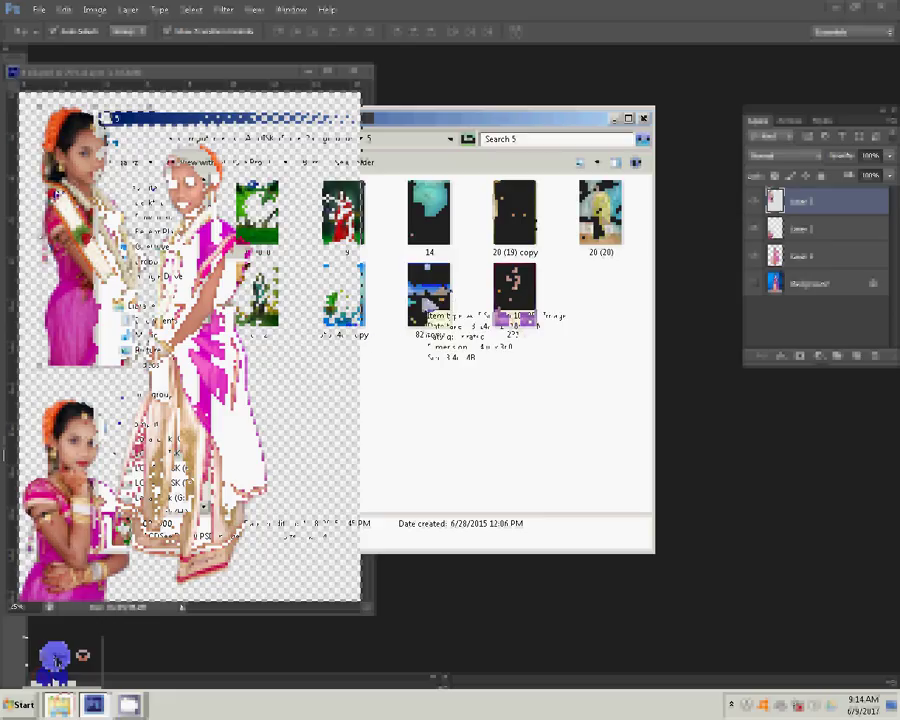
{"action": "left_click", "coordinate": [428, 305]}
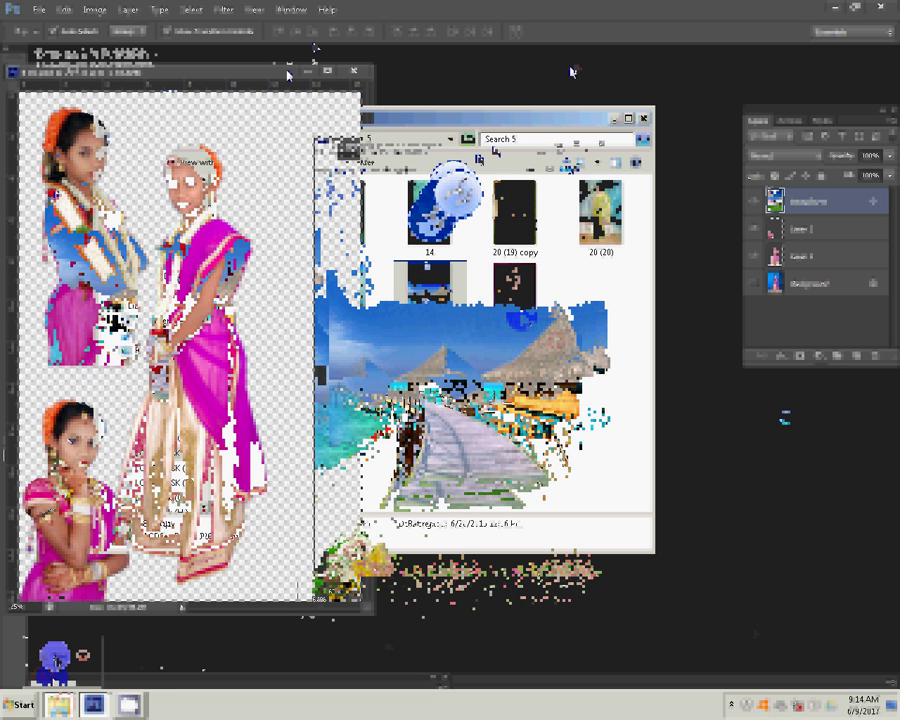
{"action": "key", "text": "ctrl+alt+i"}
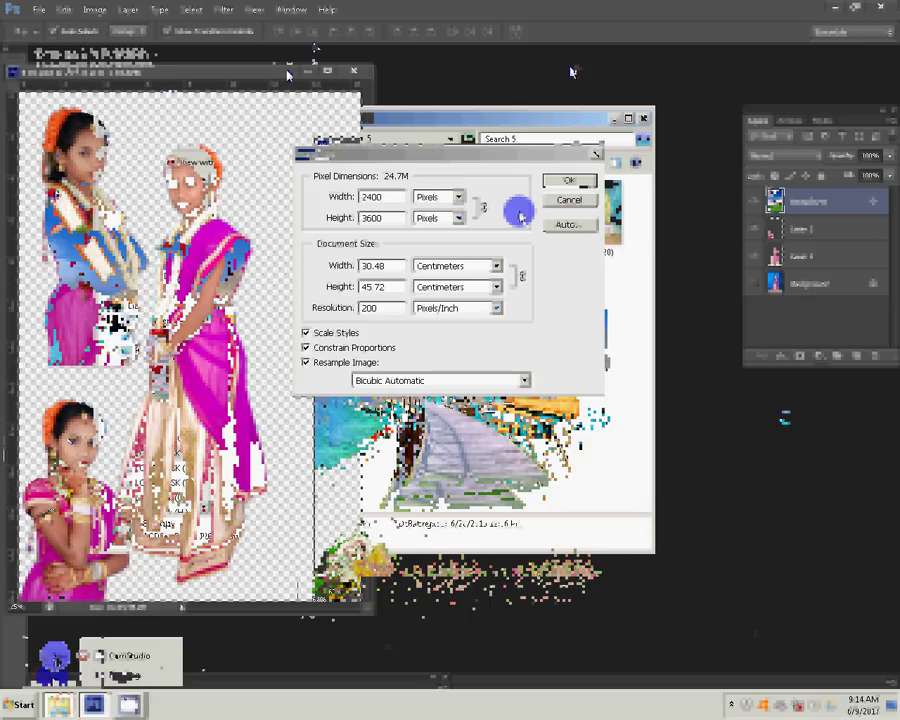
Resize the boardwalk image to 4 × 6 inches at 300 ppi with proportions unconstrained
{"action": "left_click", "coordinate": [462, 266]}
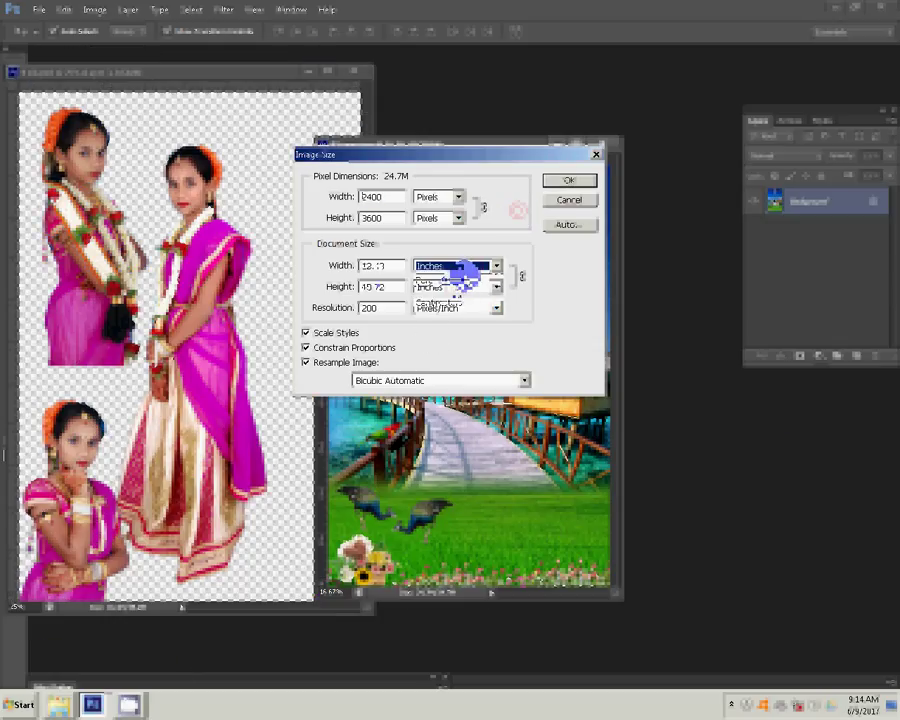
{"action": "left_click", "coordinate": [306, 348]}
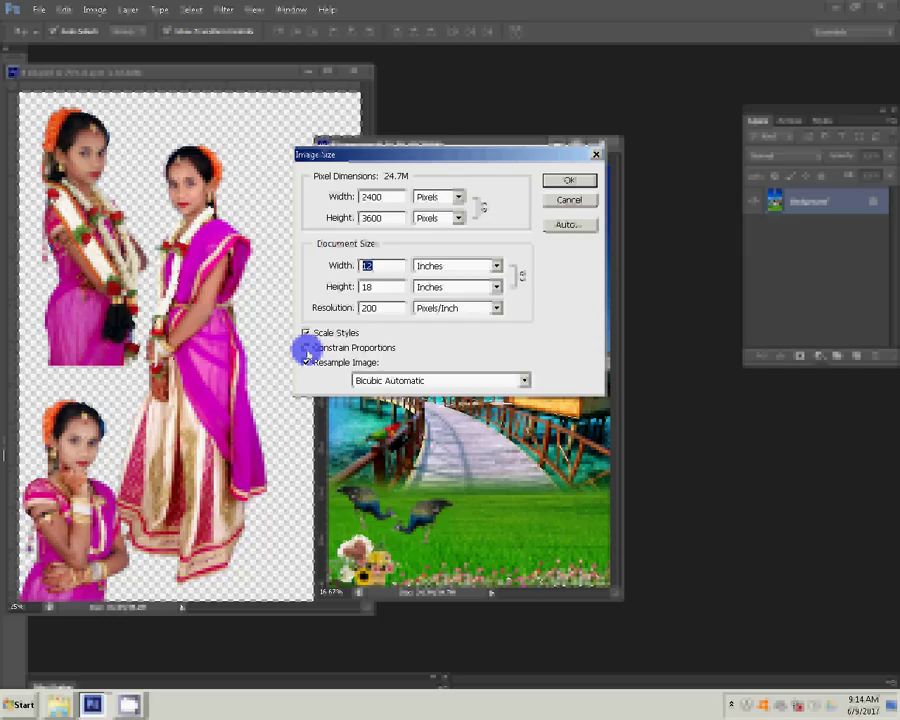
{"action": "left_click", "coordinate": [306, 348]}
{"action": "type", "text": "18"}
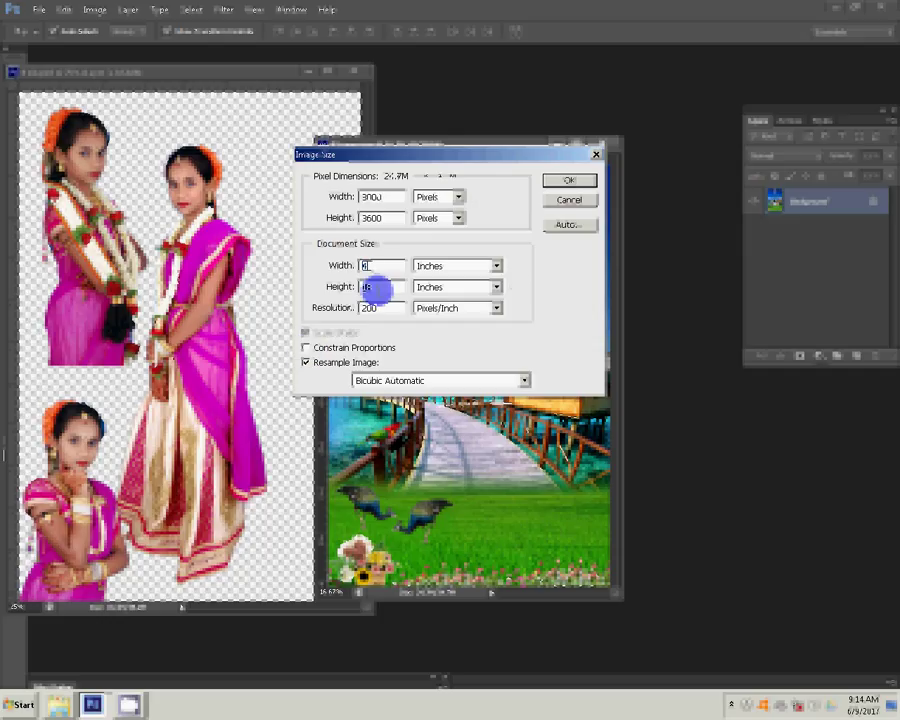
{"action": "type", "text": "6"}
{"action": "double_click", "coordinate": [402, 307]}
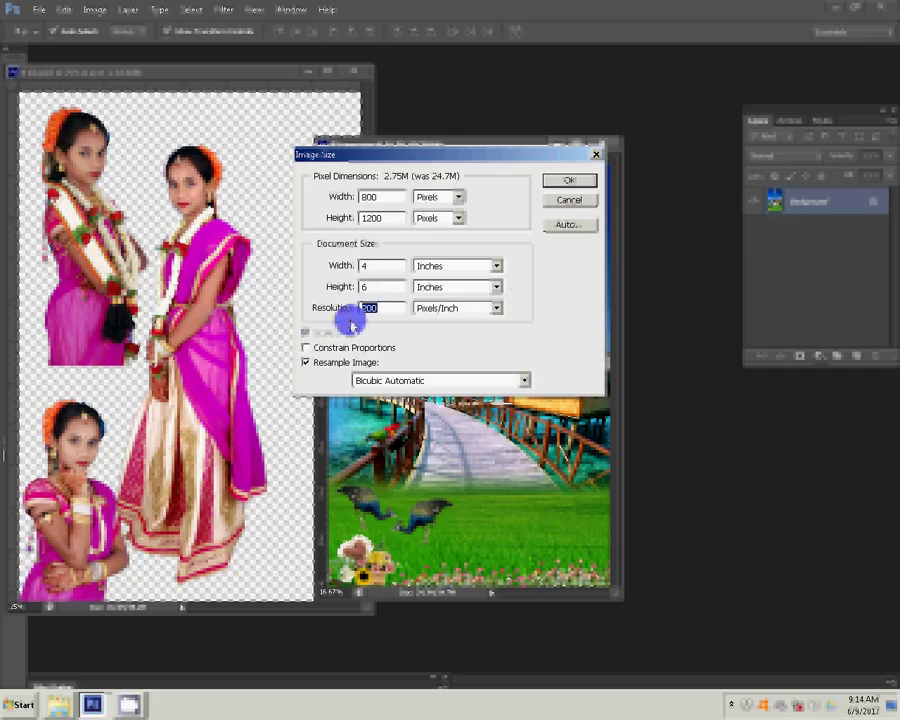
{"action": "type", "text": "300"}
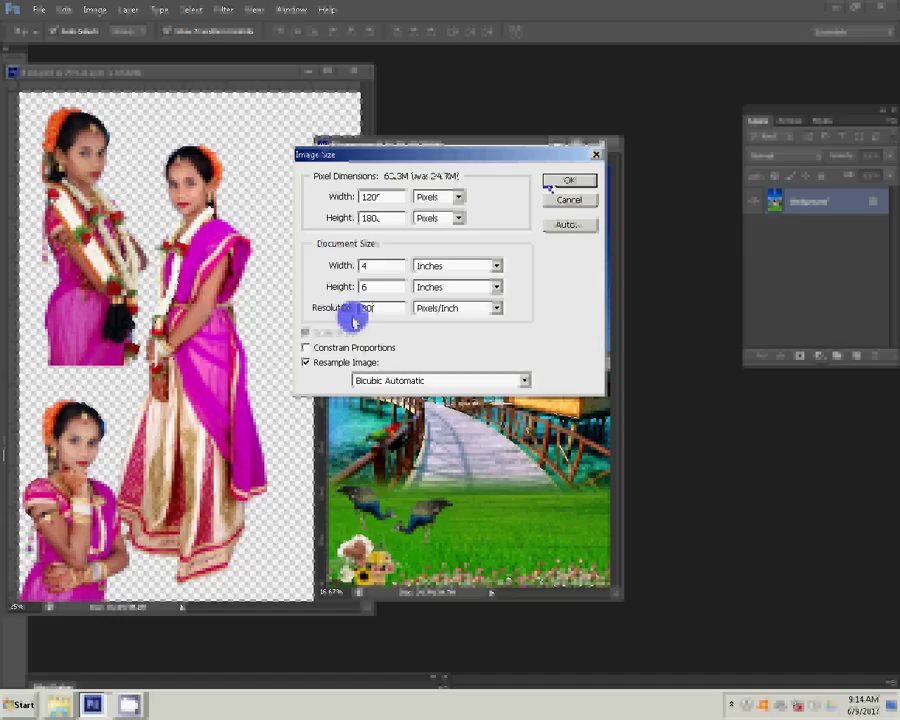
{"action": "left_click", "coordinate": [553, 185]}
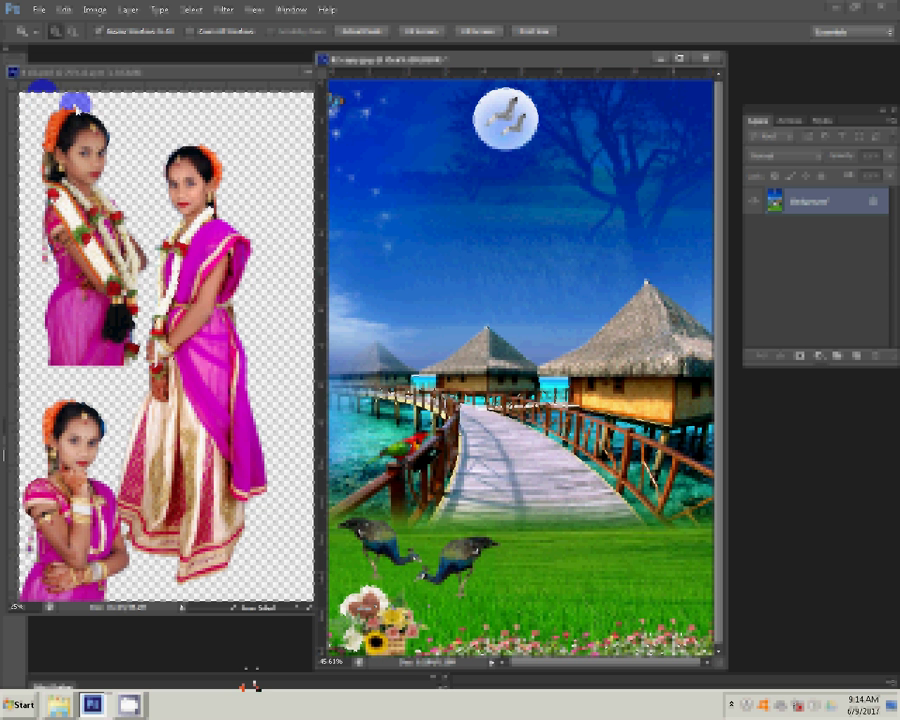
Move the chin-resting girl cutout onto the pier background, then marquee-select the standing girl's head
{"action": "key", "text": "v"}
{"action": "left_click", "coordinate": [80, 328]}
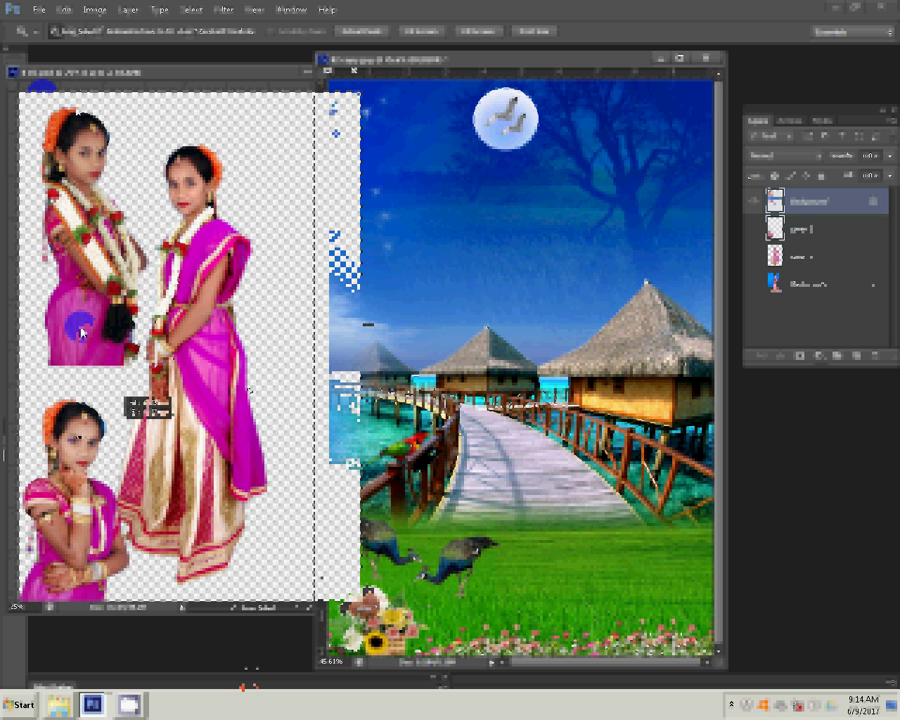
{"action": "left_click_drag", "start_coordinate": [80, 328], "coordinate": [496, 318]}
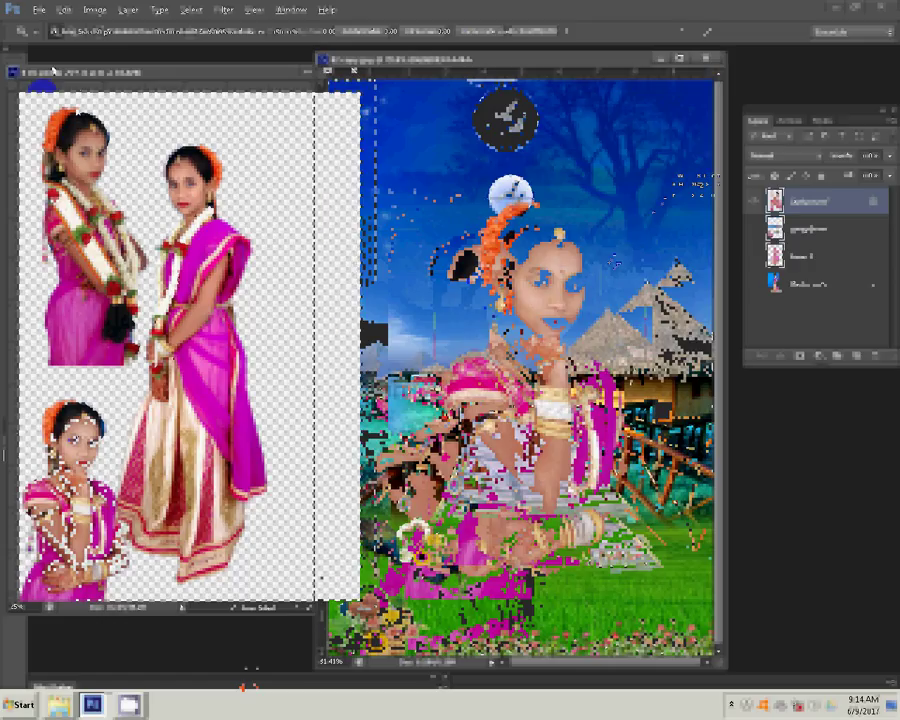
{"action": "left_click", "coordinate": [32, 125]}
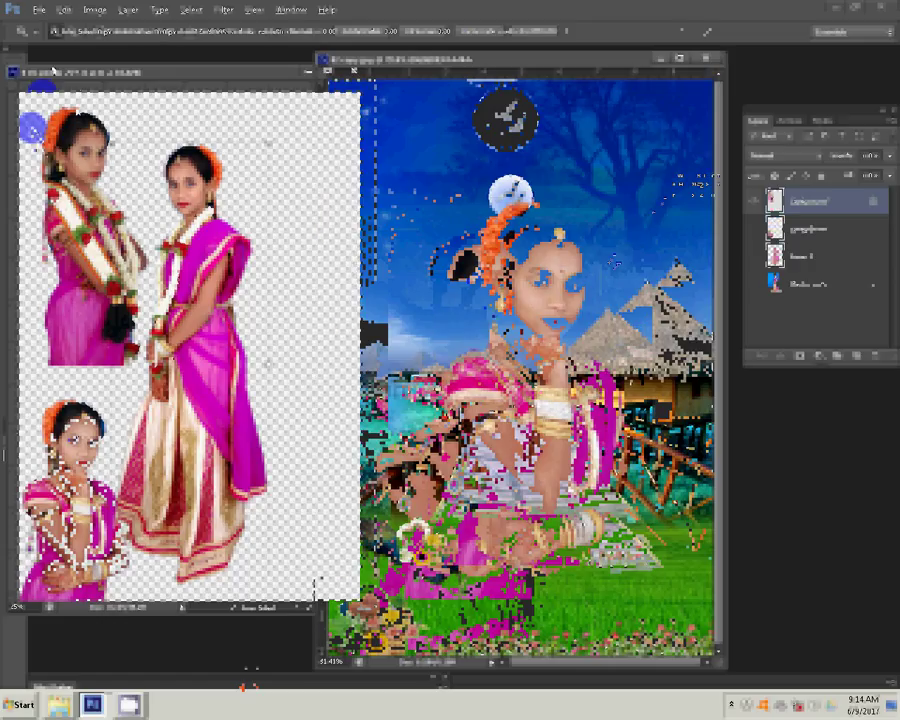
{"action": "left_click_drag", "start_coordinate": [162, 158], "coordinate": [205, 208]}
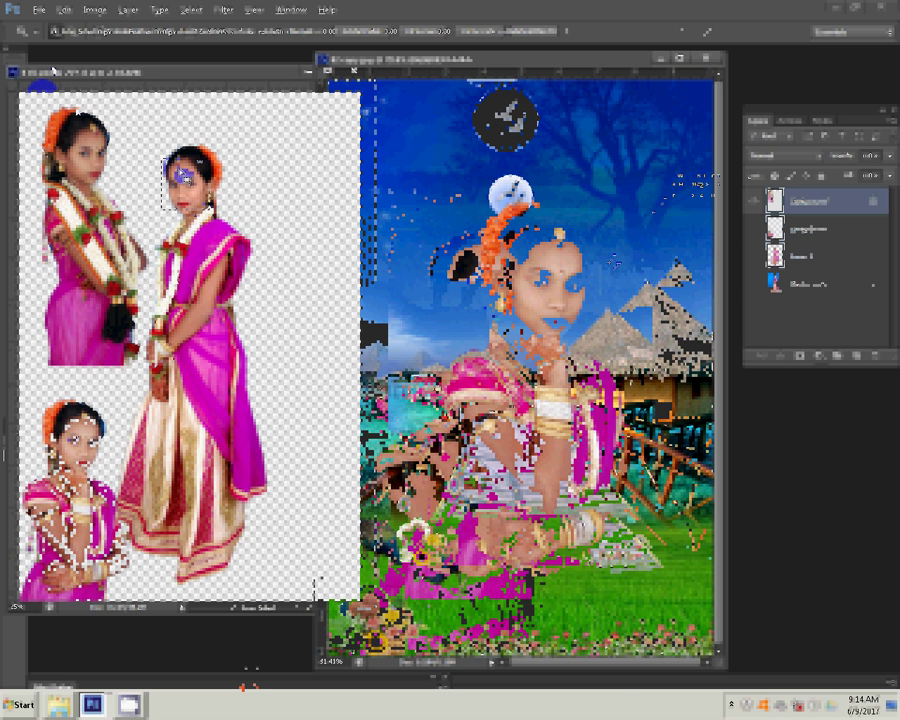
Feather the head selection by 1 pixel
{"action": "right_click", "coordinate": [180, 174]}
{"action": "left_click", "coordinate": [212, 204]}
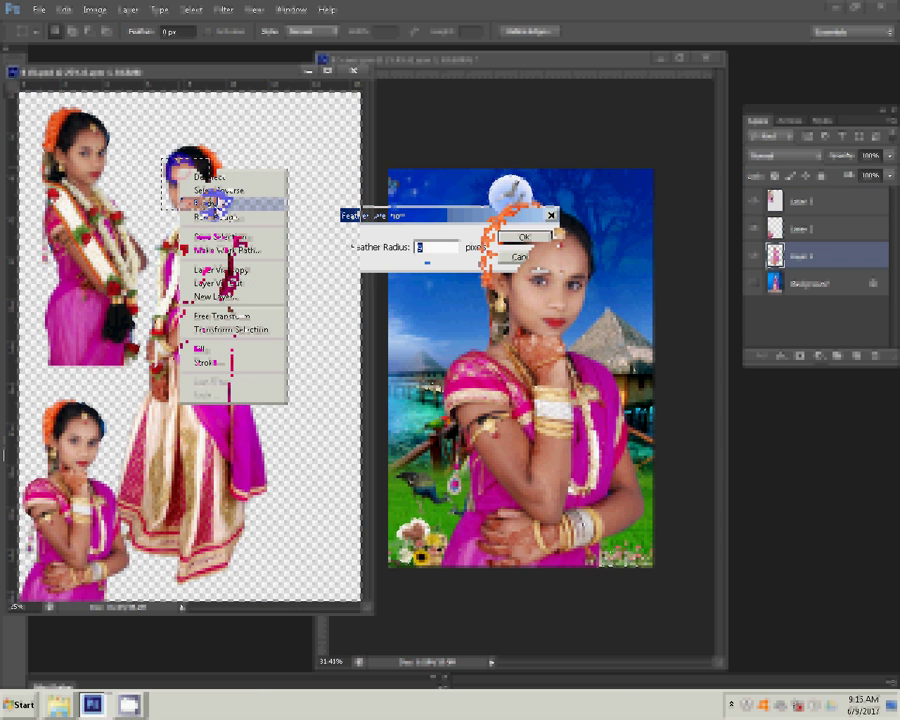
{"action": "type", "text": "1"}
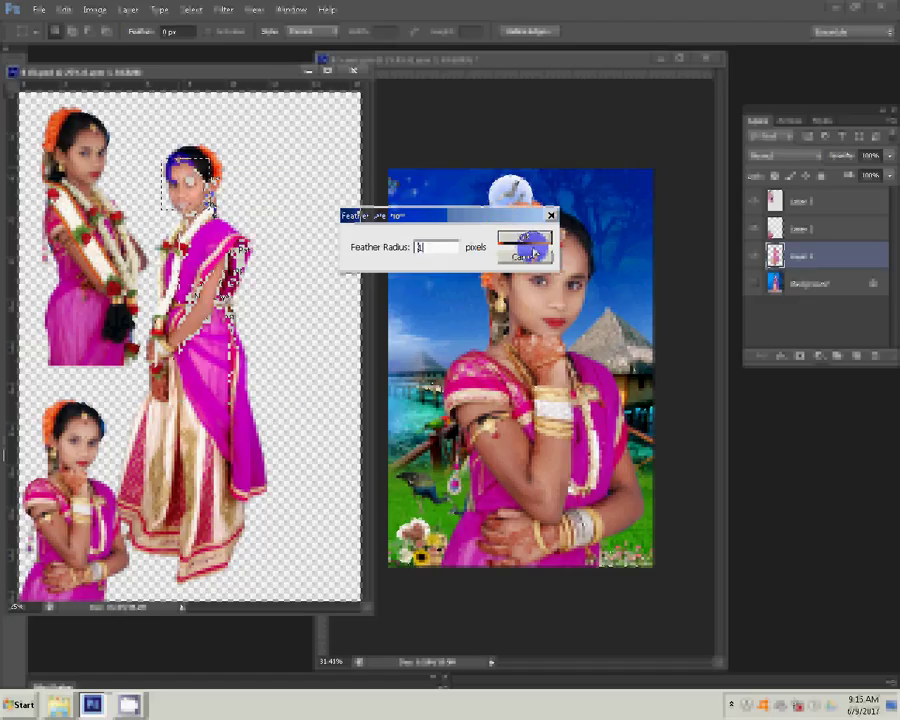
{"action": "left_click", "coordinate": [530, 244]}
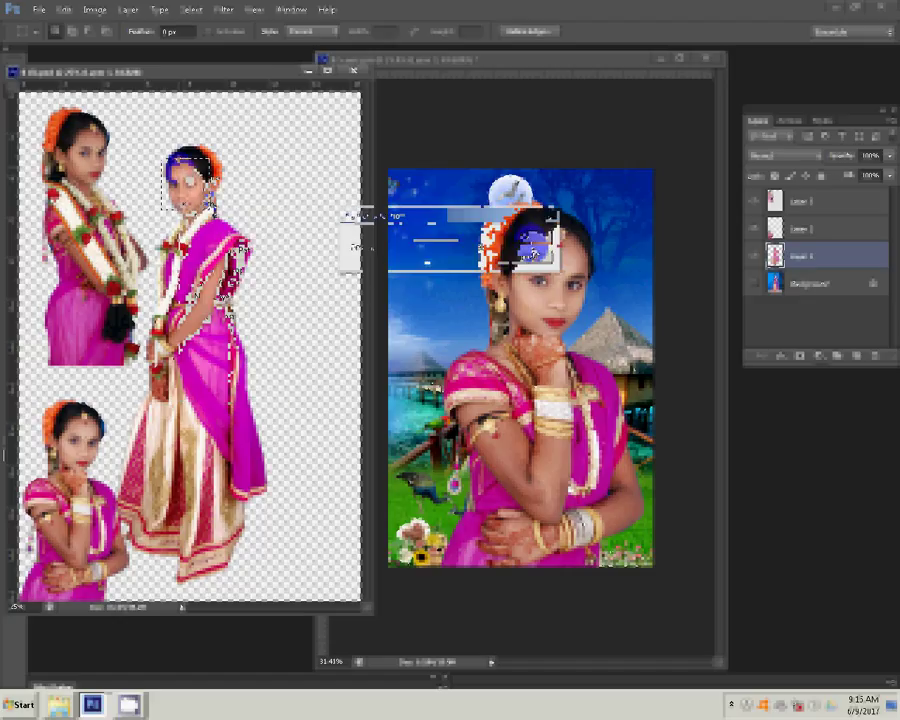
Copy the feathered head and paste it into the pier composite as a new layer
{"action": "left_click", "coordinate": [64, 10]}
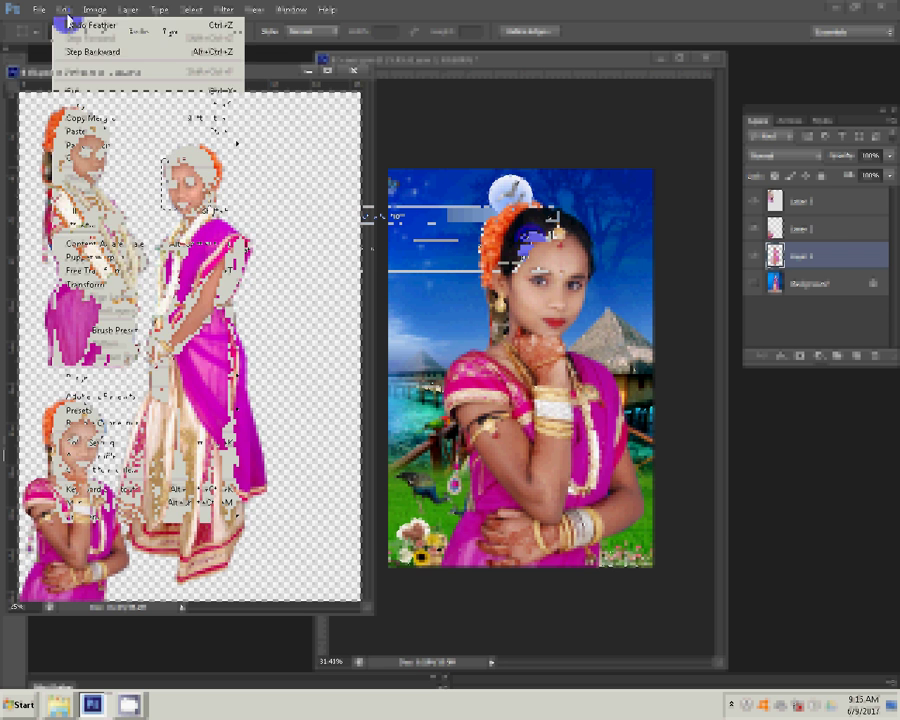
{"action": "left_click", "coordinate": [80, 90]}
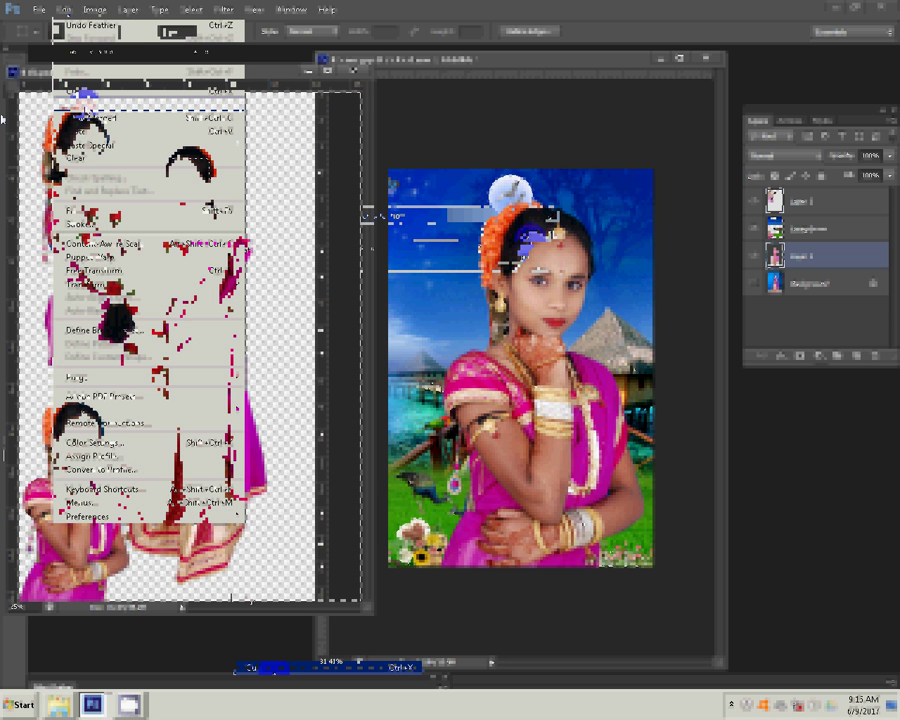
{"action": "left_click", "coordinate": [64, 10]}
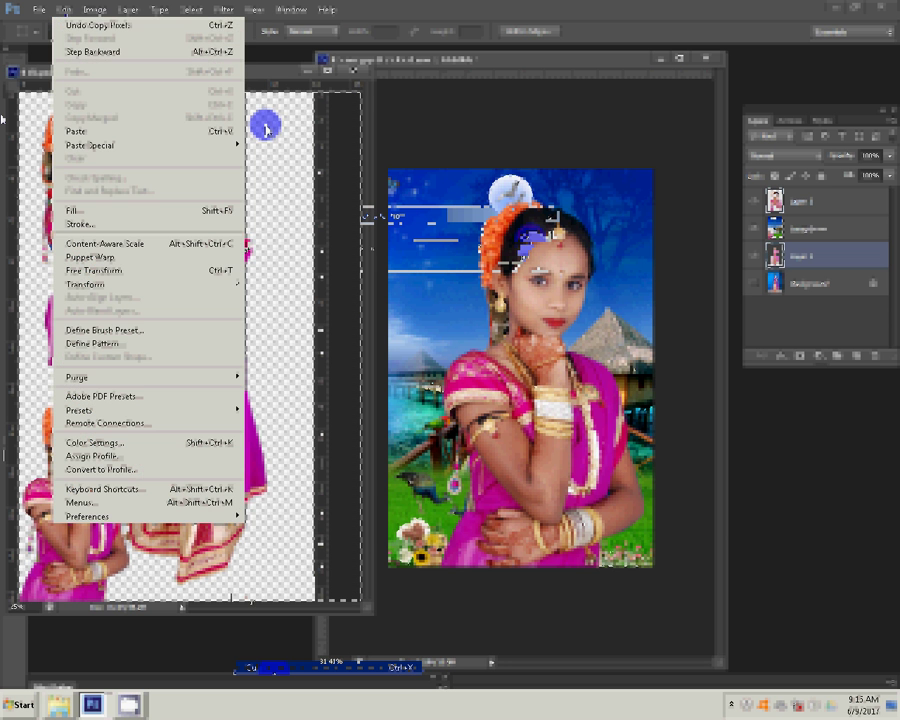
{"action": "left_click", "coordinate": [232, 130]}
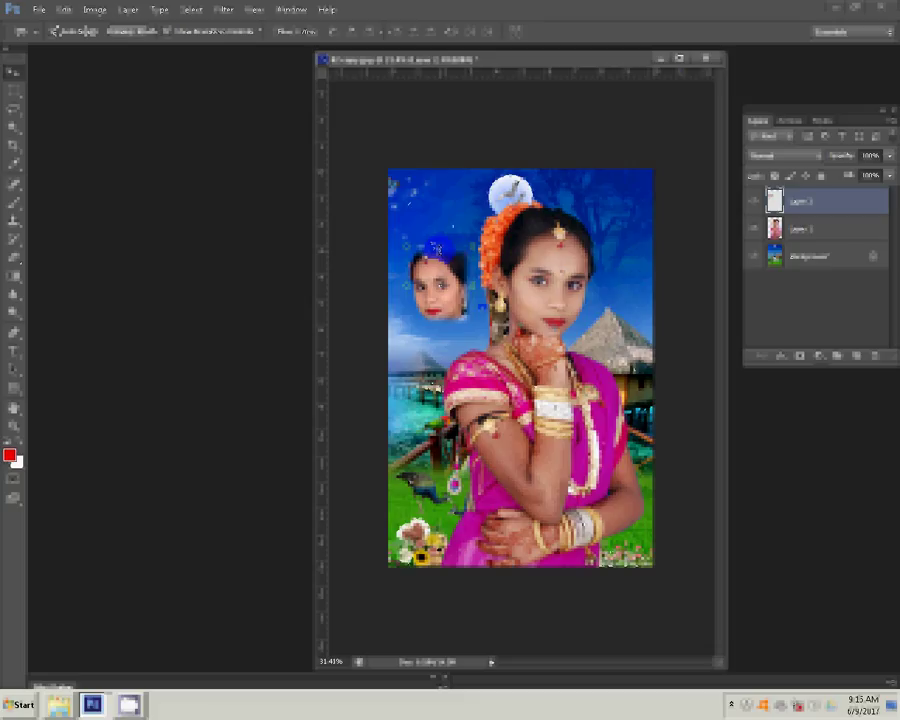
Set the pasted face layer to Luminosity blend and enlarge it in the upper-left sky
{"action": "left_click_drag", "start_coordinate": [437, 262], "coordinate": [440, 300]}
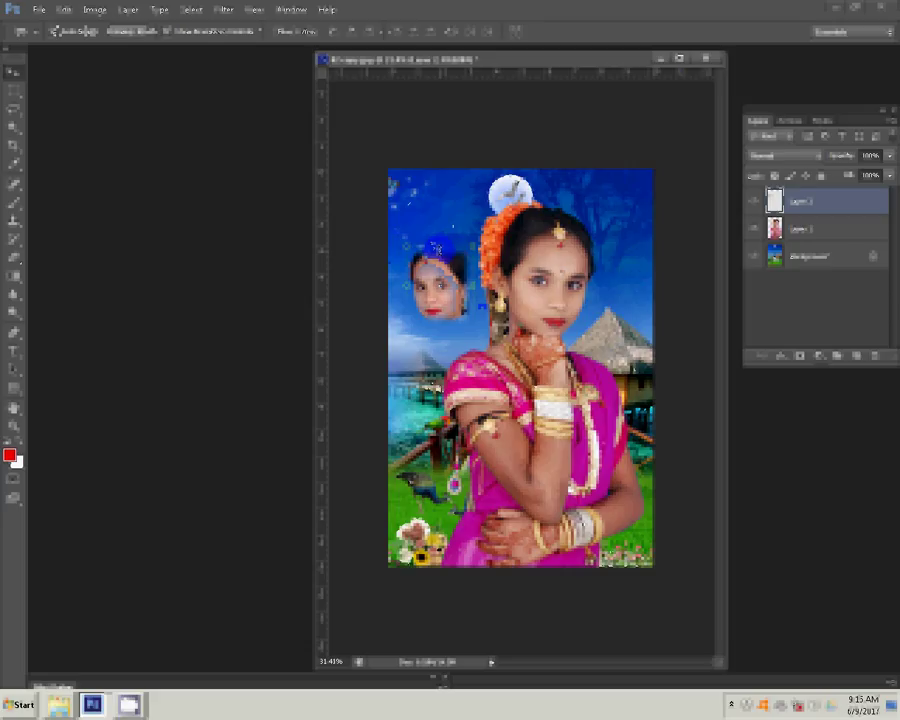
{"action": "left_click", "coordinate": [410, 316]}
{"action": "left_click", "coordinate": [766, 156]}
{"action": "left_click", "coordinate": [797, 521]}
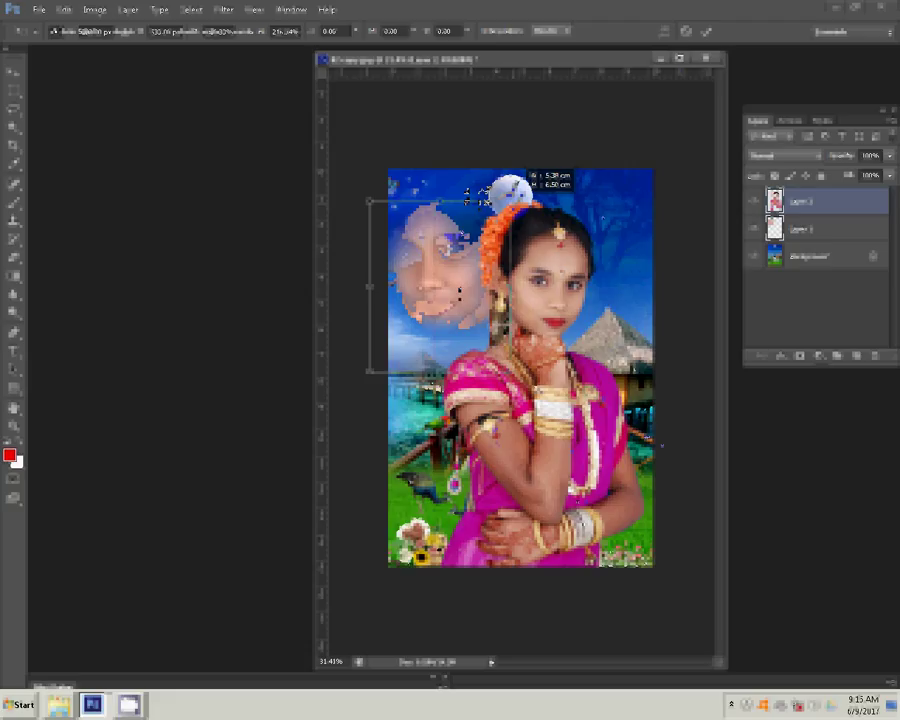
{"action": "double_click", "coordinate": [456, 300]}
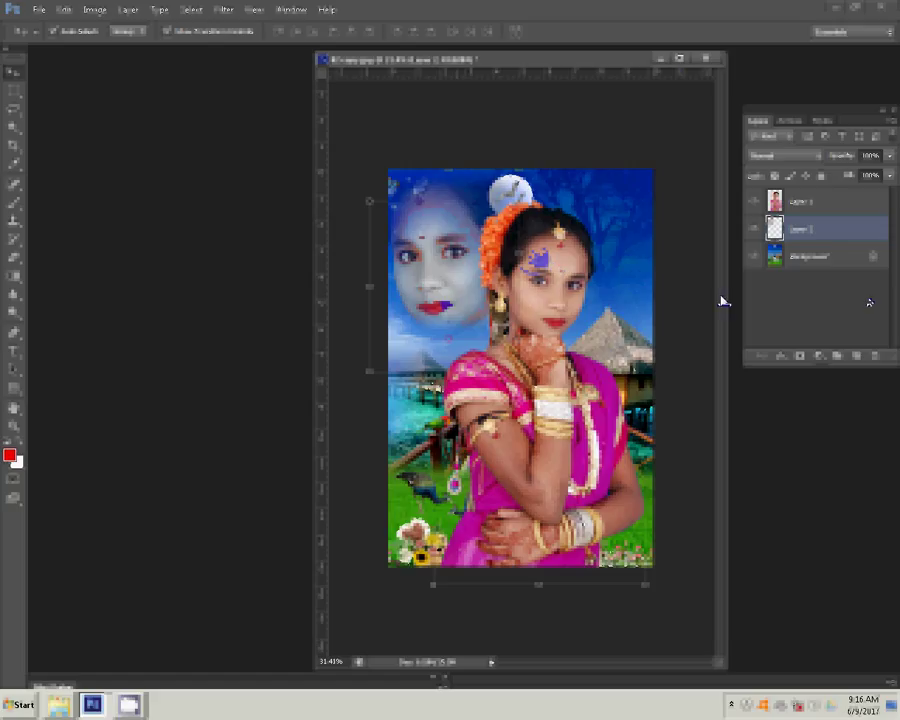
{"action": "key", "text": "ctrl+i"}
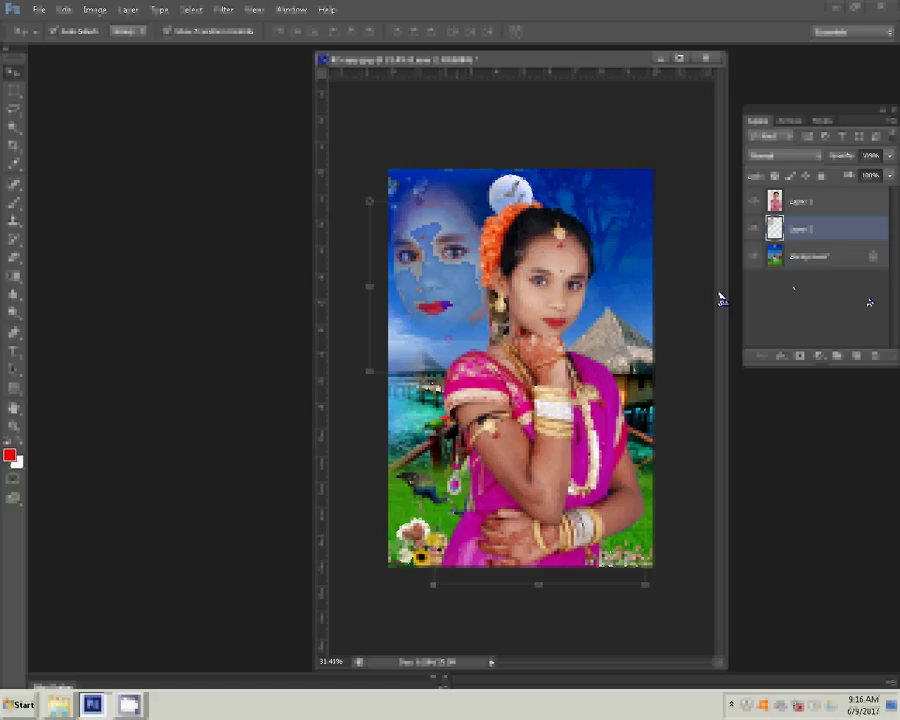
Merge all visible layers of the pier composite into one
{"action": "left_click", "coordinate": [128, 10]}
{"action": "left_click", "coordinate": [184, 440]}
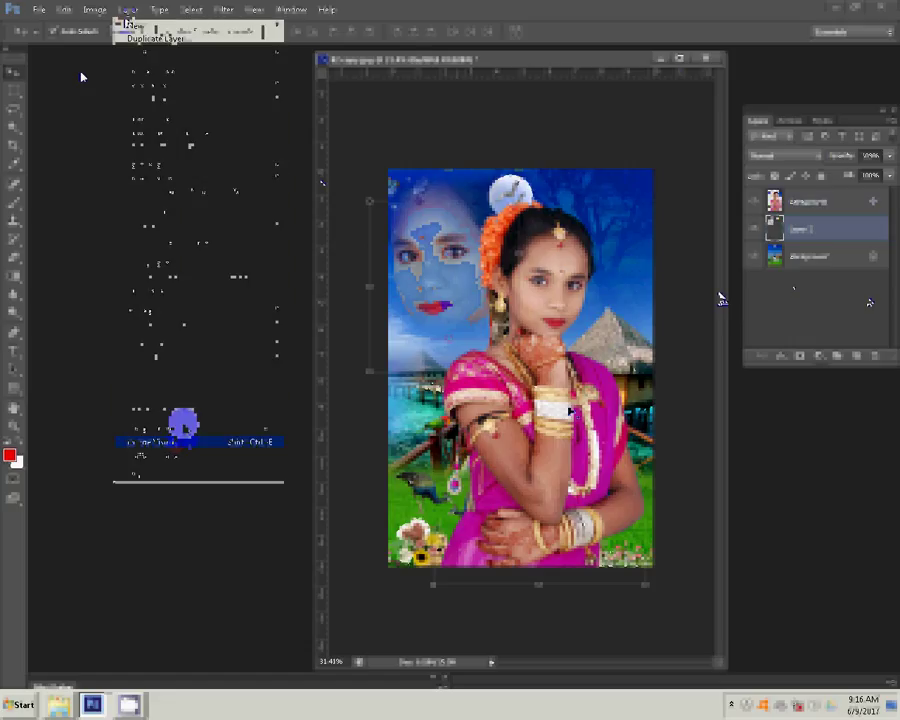
{"action": "left_click", "coordinate": [412, 327]}
Save the composite as JPEG '5-4x6=1' in folder 2 on drive G:, then close it
{"action": "key", "text": "ctrl+shift+s"}
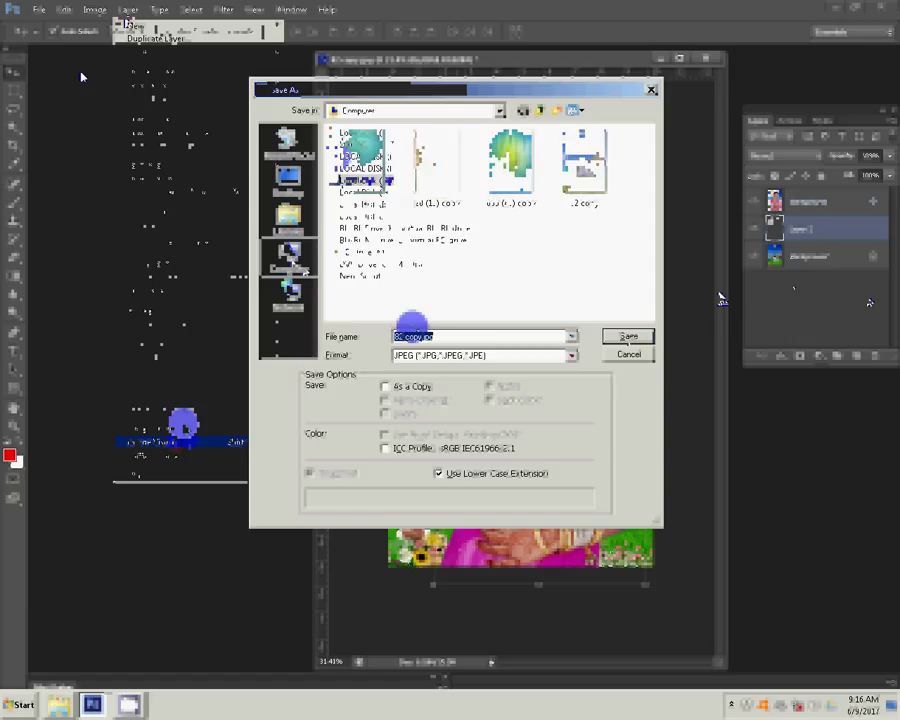
{"action": "double_click", "coordinate": [337, 147]}
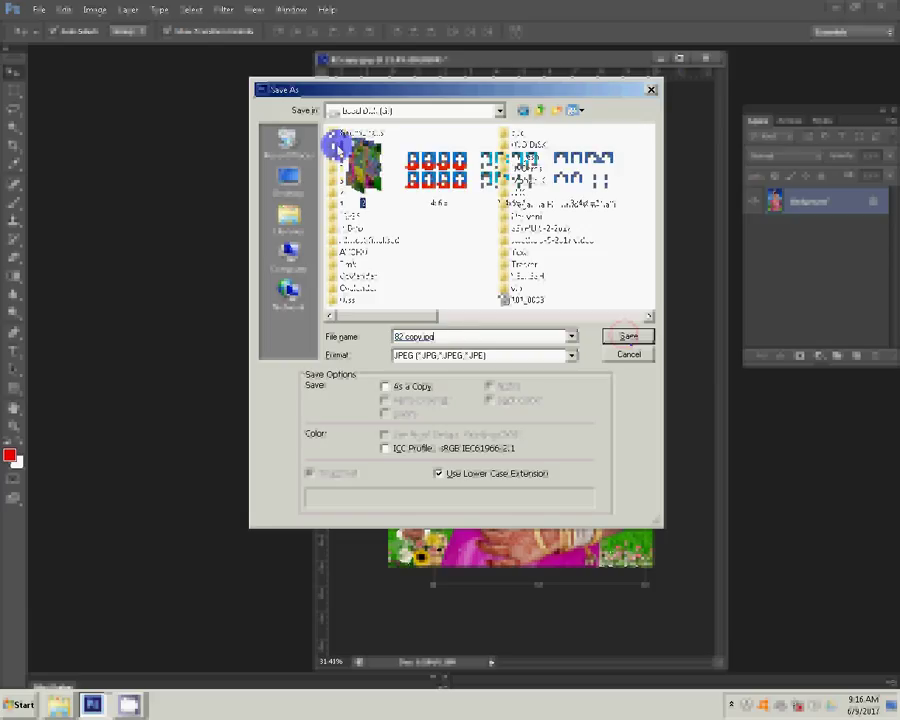
{"action": "double_click", "coordinate": [337, 145]}
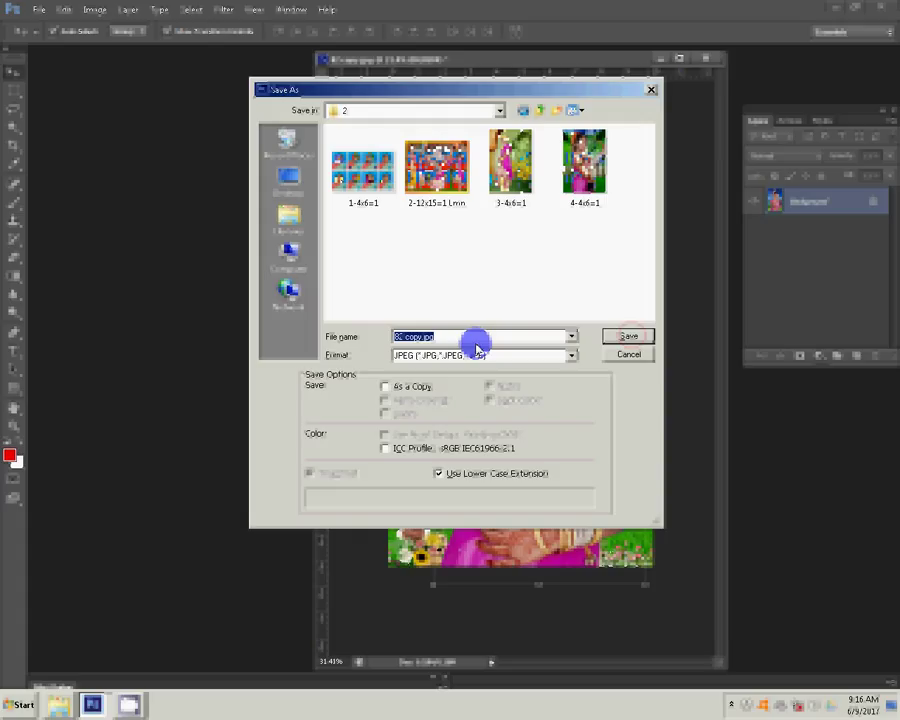
{"action": "type", "text": "5-4"}
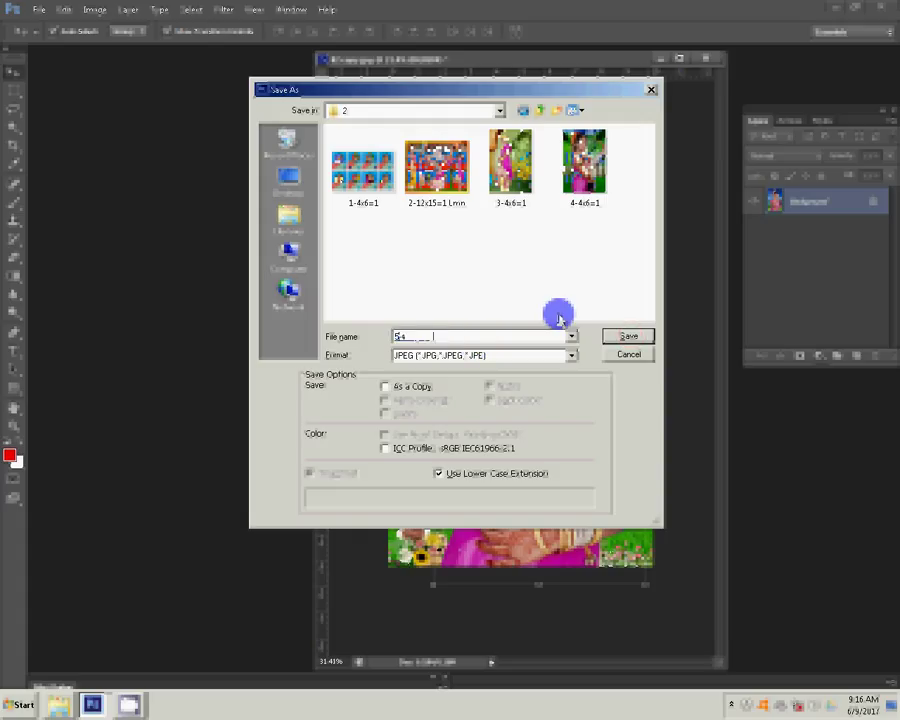
{"action": "type", "text": "x6=1x6"}
{"action": "type", "text": "=1"}
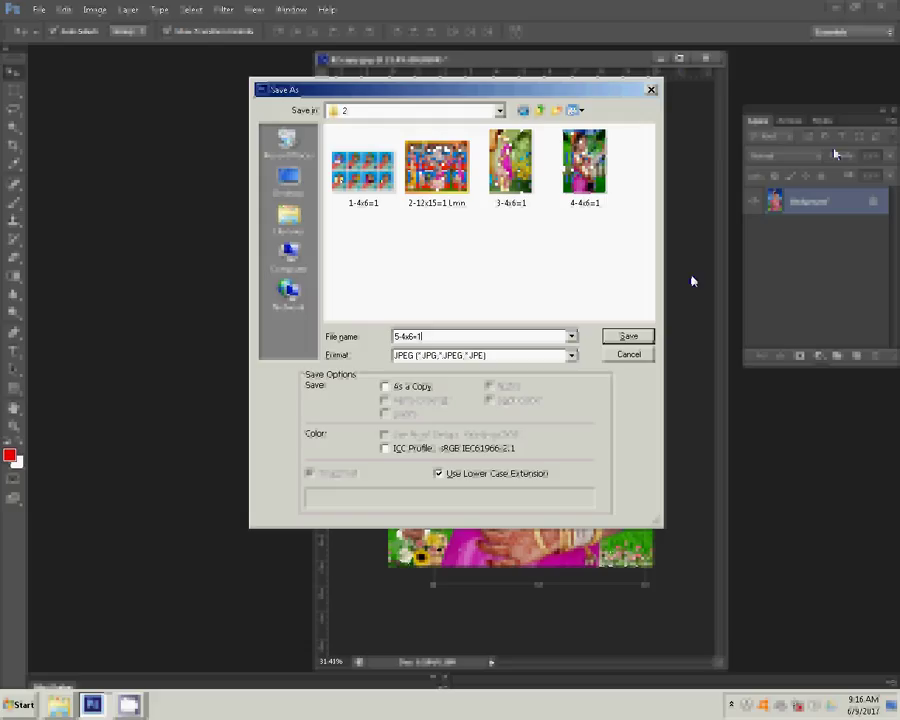
{"action": "key", "text": "Return"}
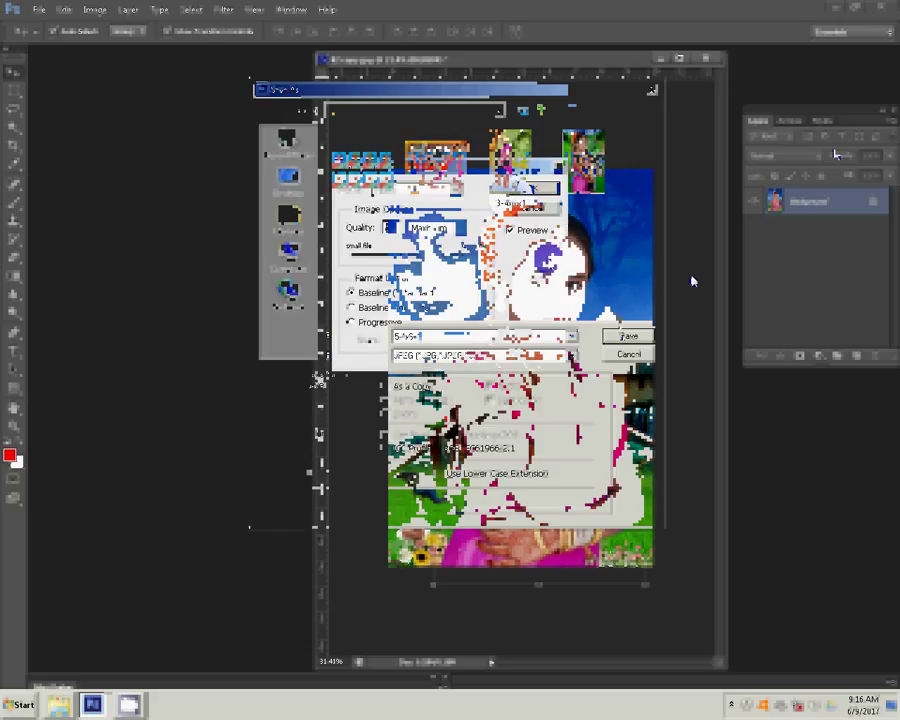
{"action": "key", "text": "Return"}
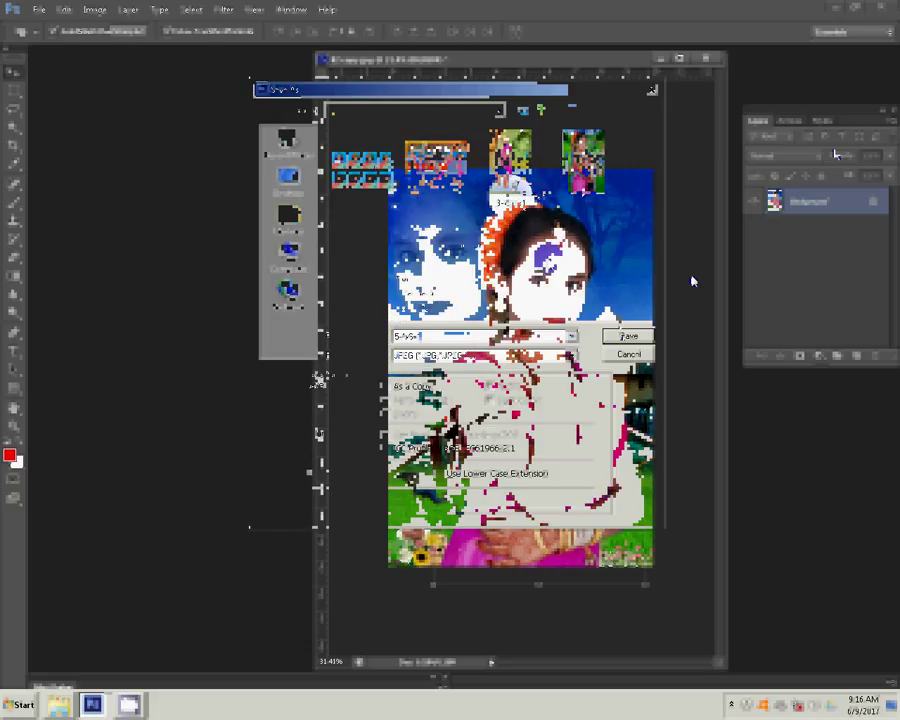
{"action": "left_click", "coordinate": [710, 66]}
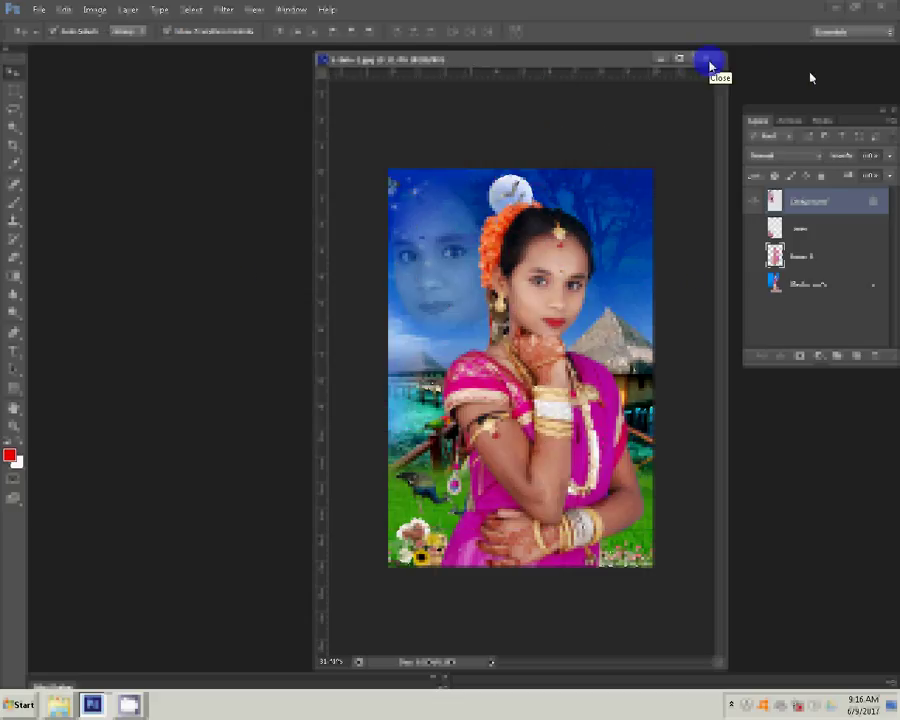